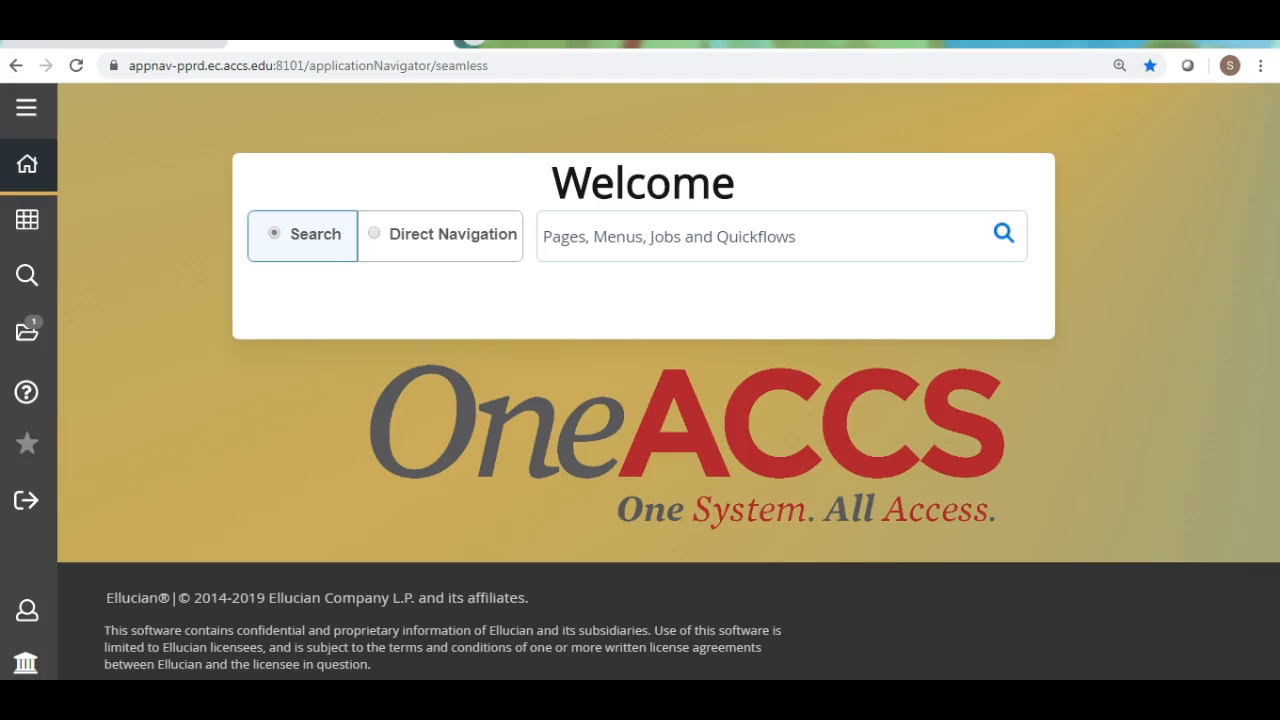
Search for ssatext and open the Section Comment page.
text(ssa)
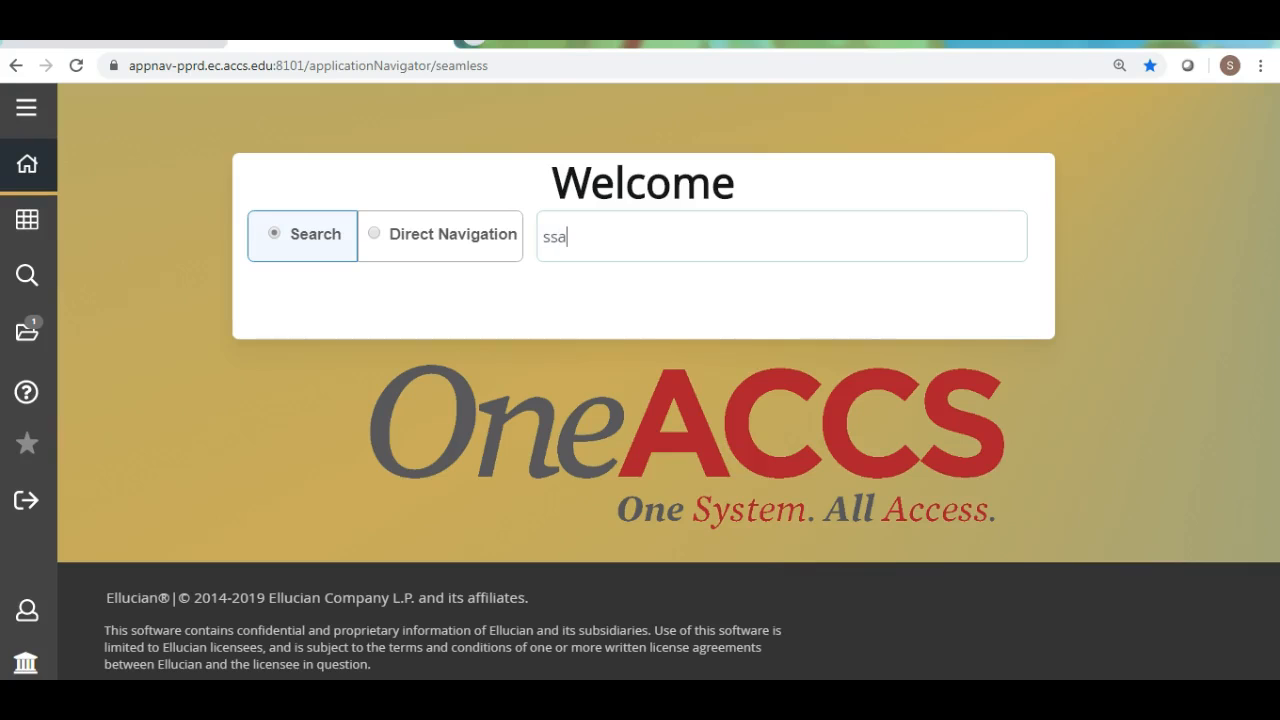
text(sect)
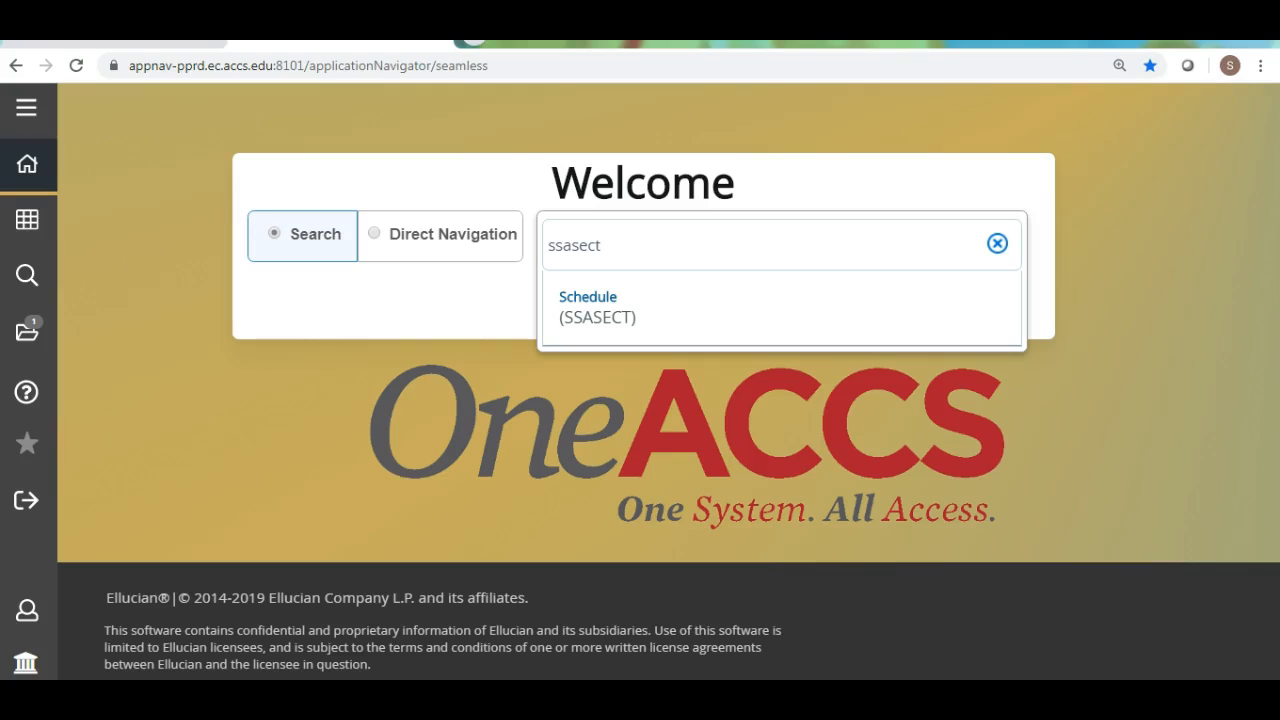
key(BackSpace)
key(BackSpace)
key(BackSpace)
key(BackSpace)
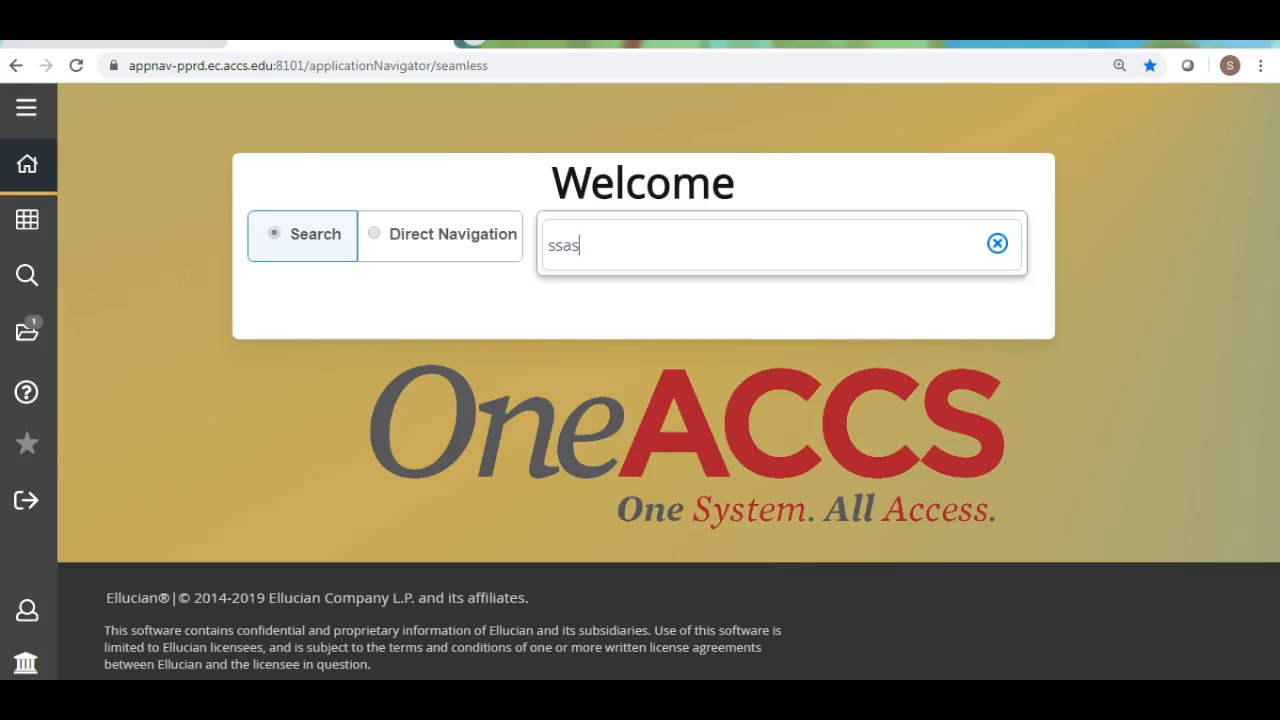
text(text)
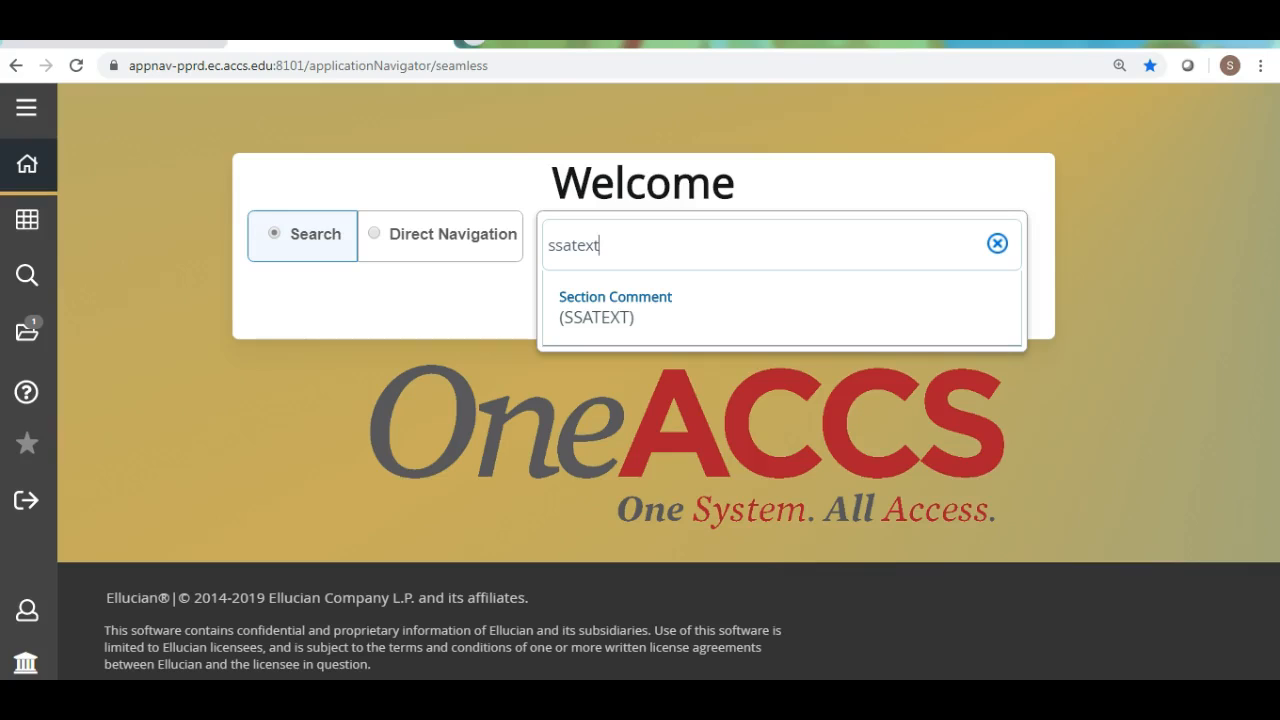
key(Return)
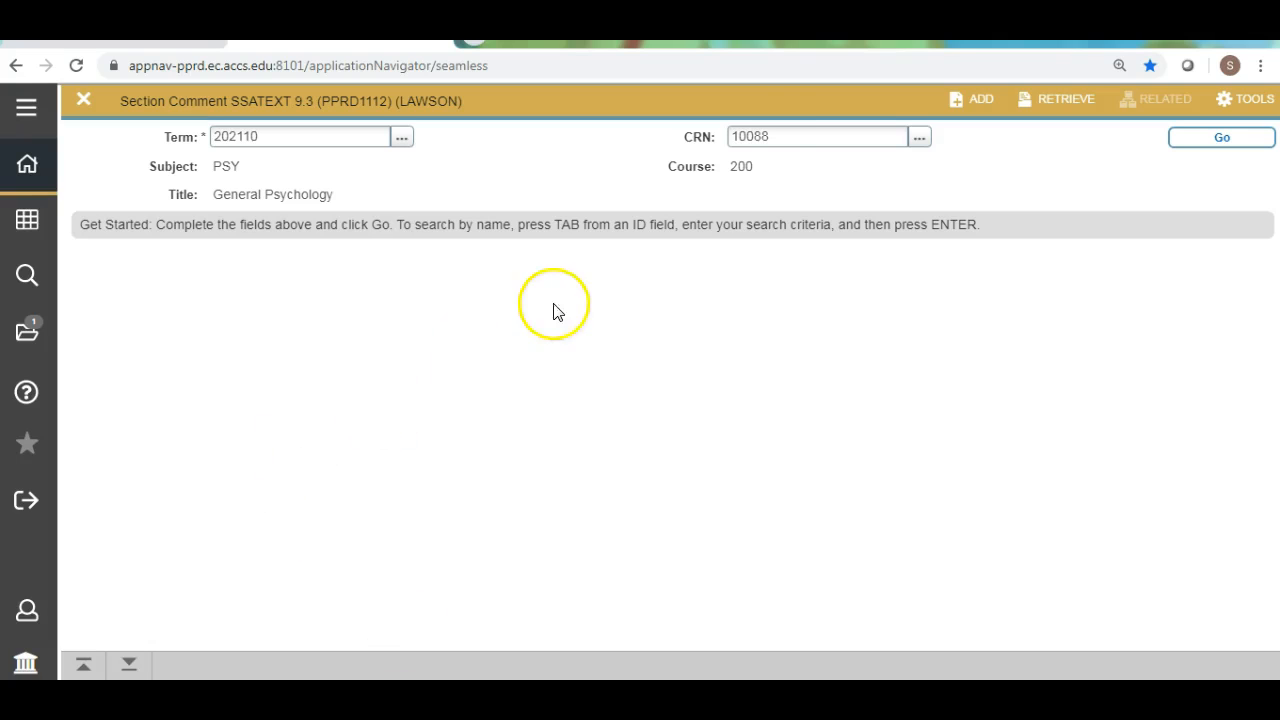
Set the CRN to 10422 and load that section's comment record for term 202110.
click(778, 138)
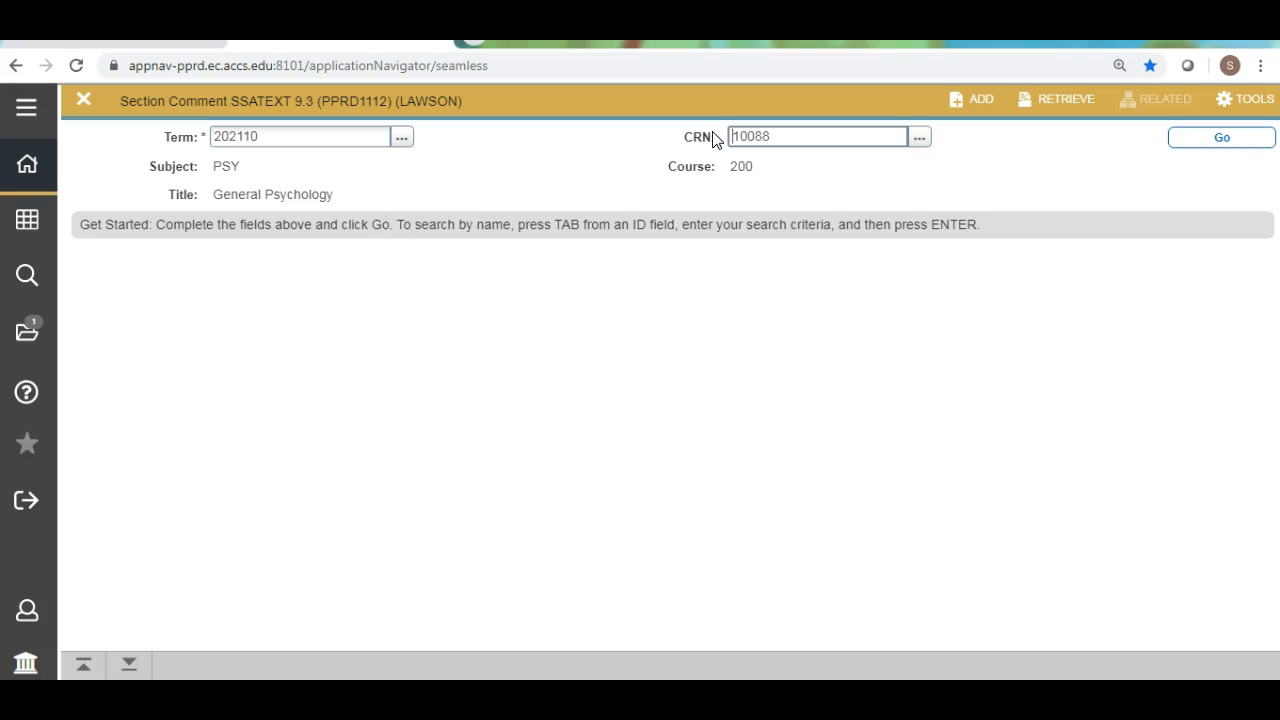
drag(786, 133, 736, 128)
text(10422)
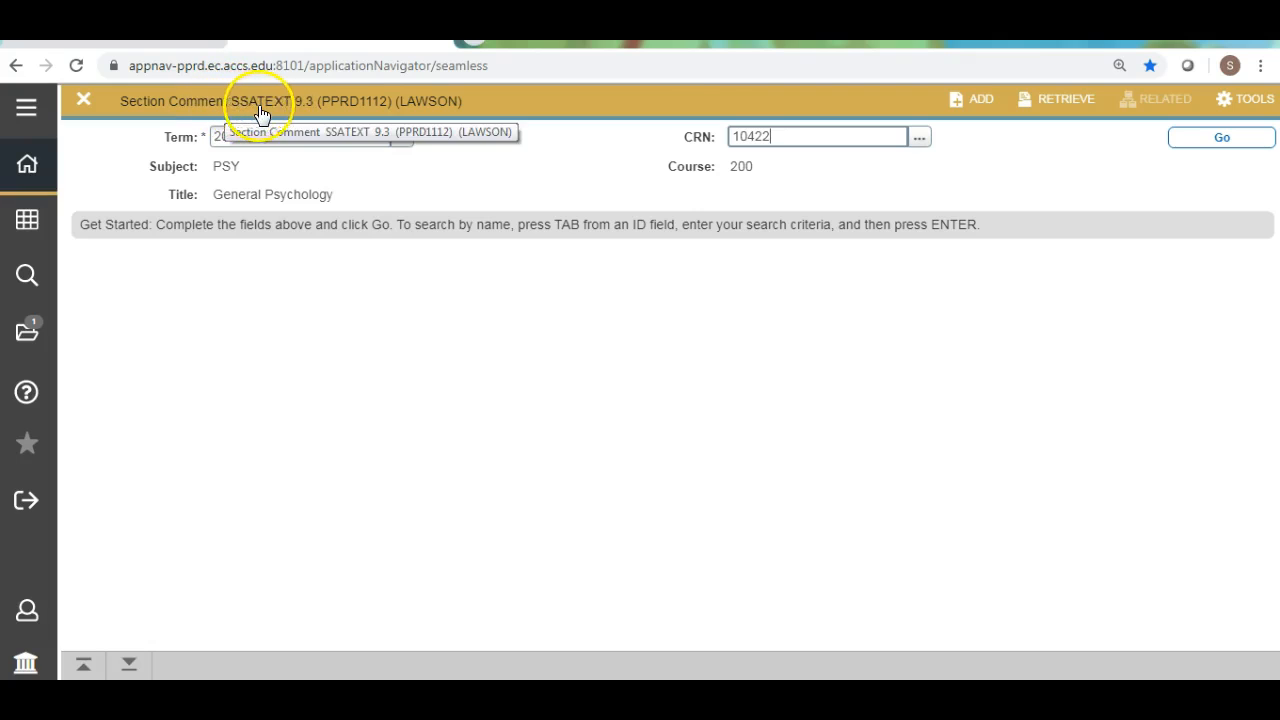
click(1188, 145)
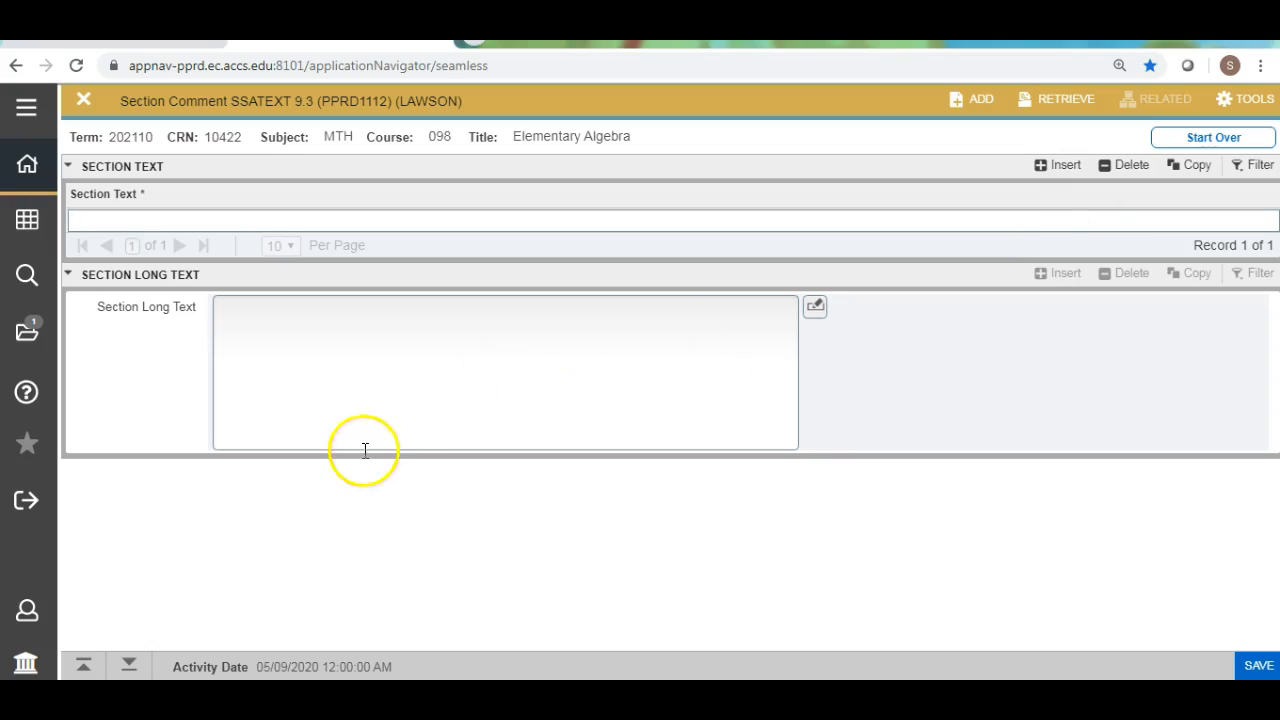
Fill Section Long Text with the 8-week Mini-term course note, retyping its course code as MTH098, and save.
click(233, 310)
text(This section of MTH098 is a Mini-term course, meaning it runs for 8 weeks, not 16 weeks.  Look below (under Date Range) for the START and END date for this specific course.  Mini-1 classes run the first half of the term and Mini-2 classes run the second half.)
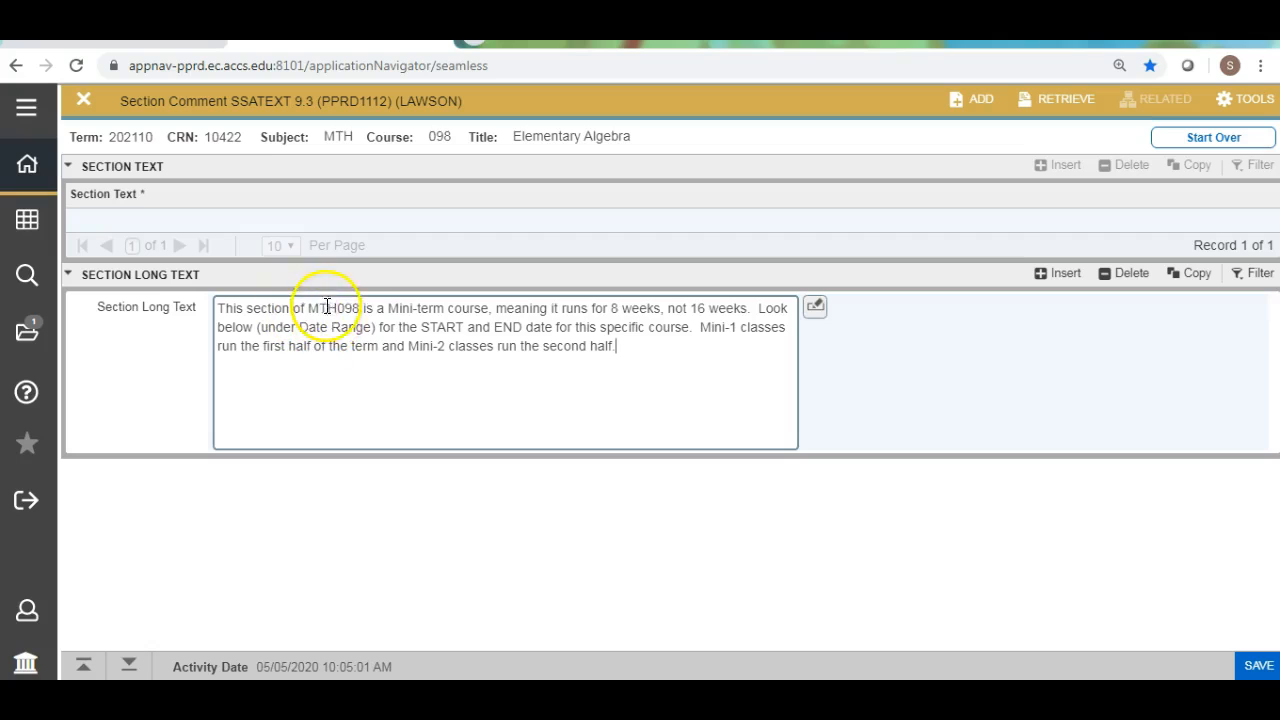
drag(362, 308, 310, 305)
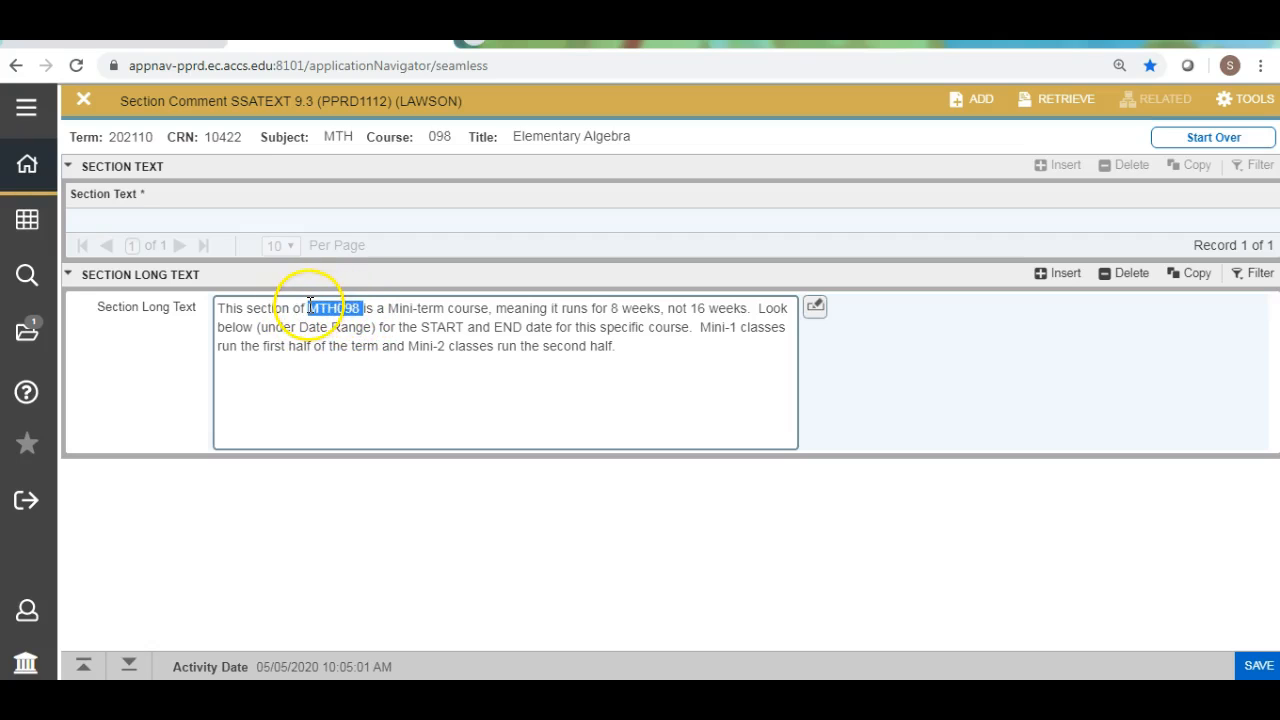
key(BackSpace)
text(MTH)
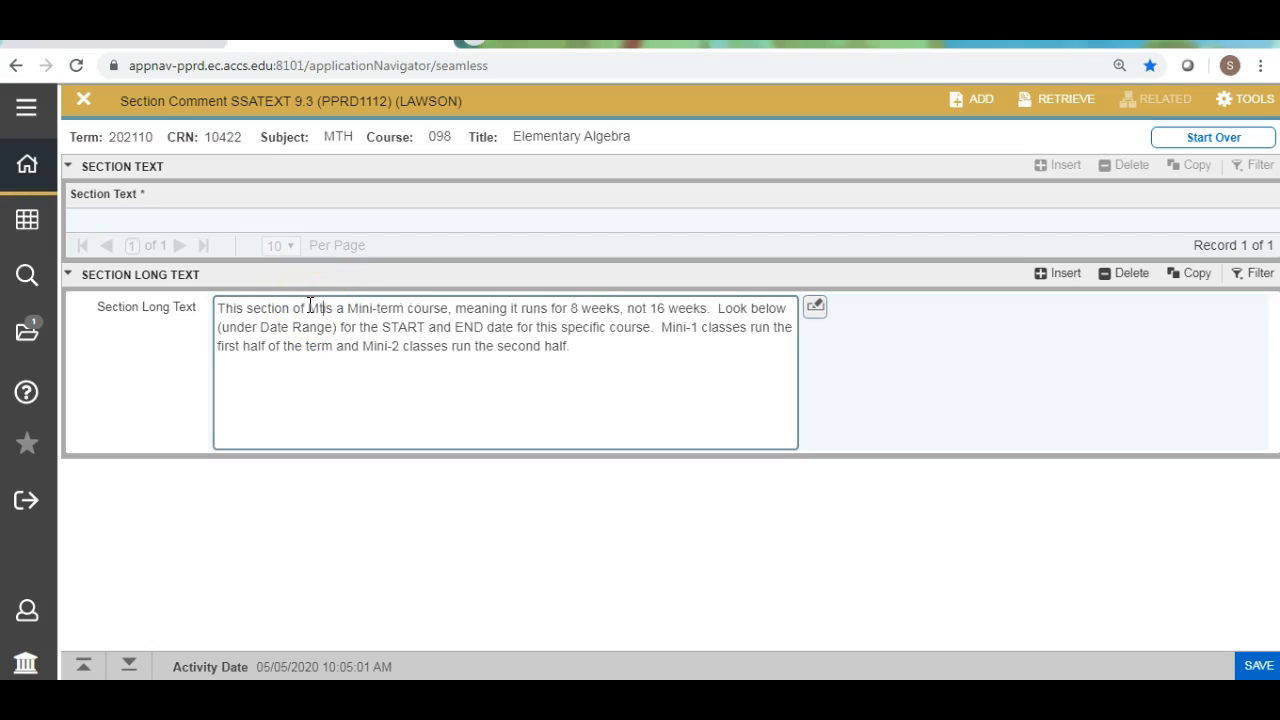
text(098)
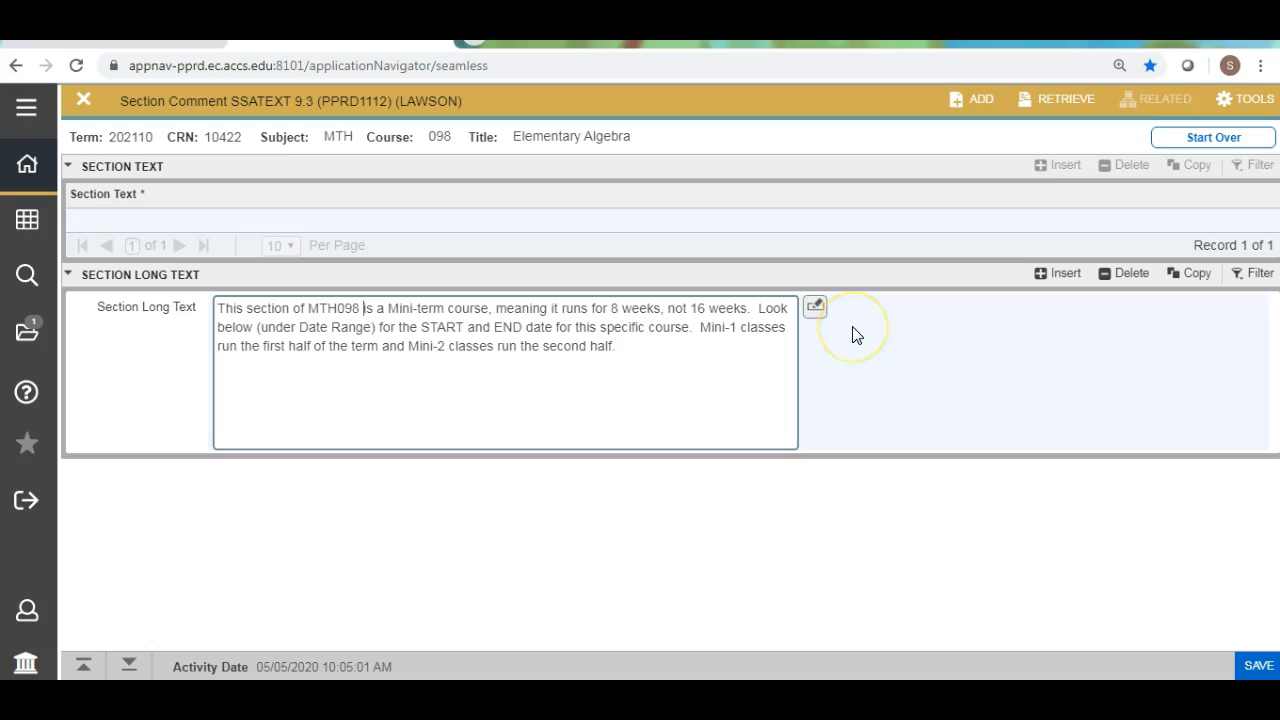
key(F10)
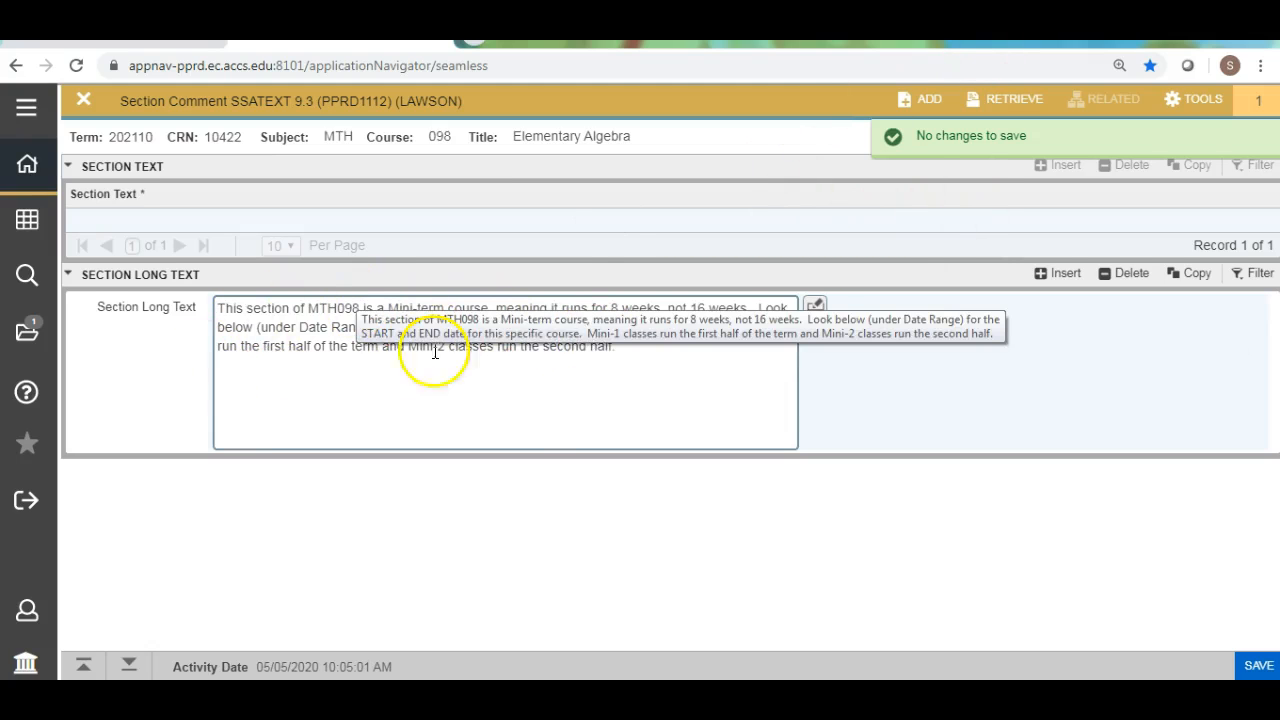
Save the CRN 10422 note with an extra period at its end, and save it again with that period removed.
click(628, 353)
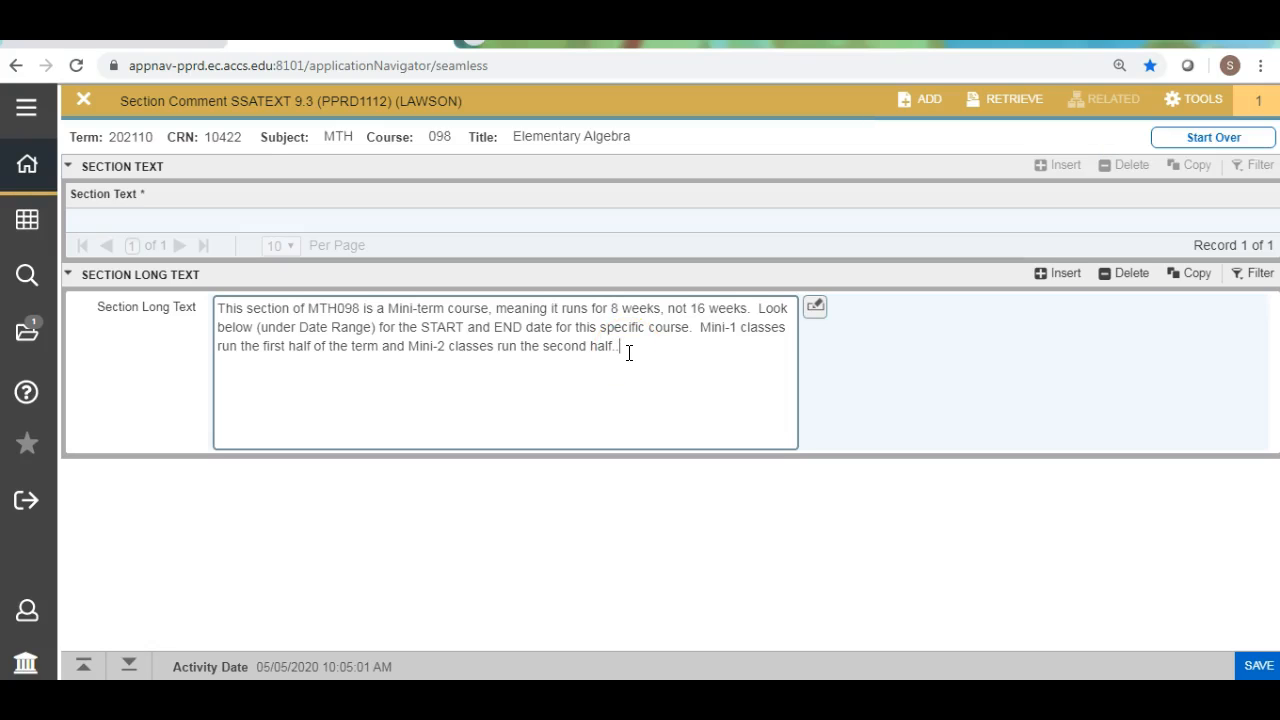
key(F10)
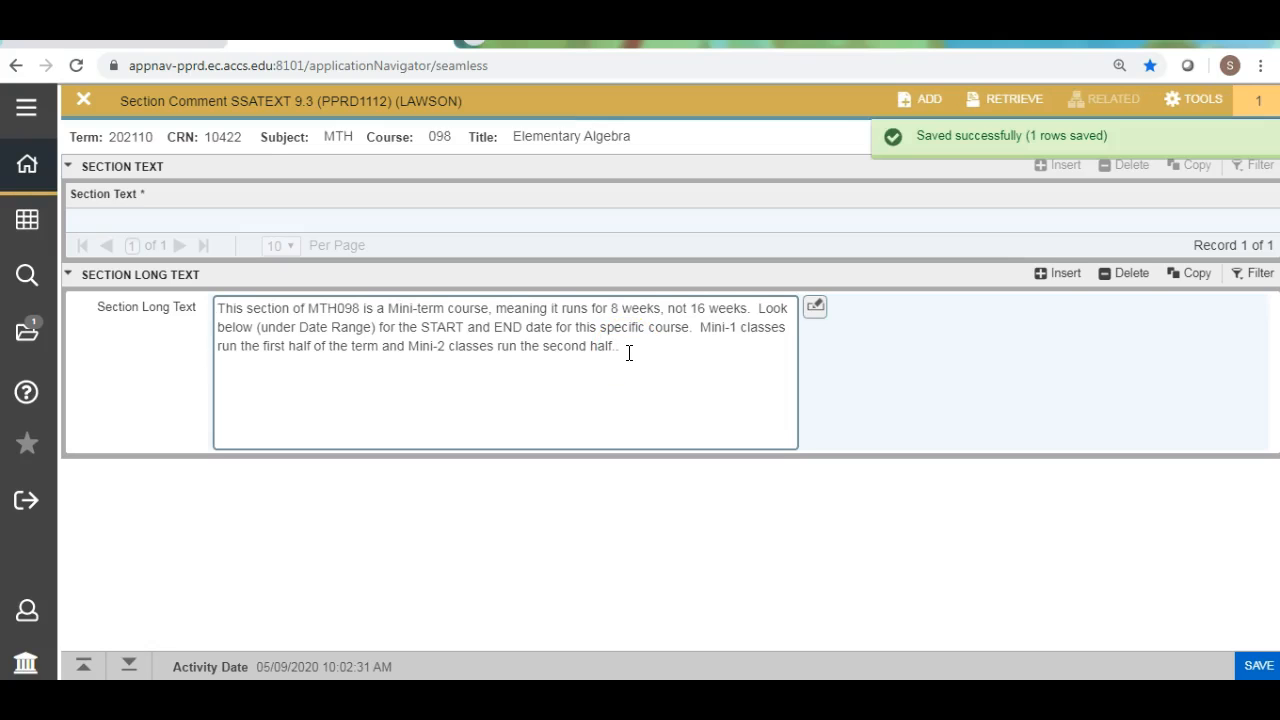
click(630, 350)
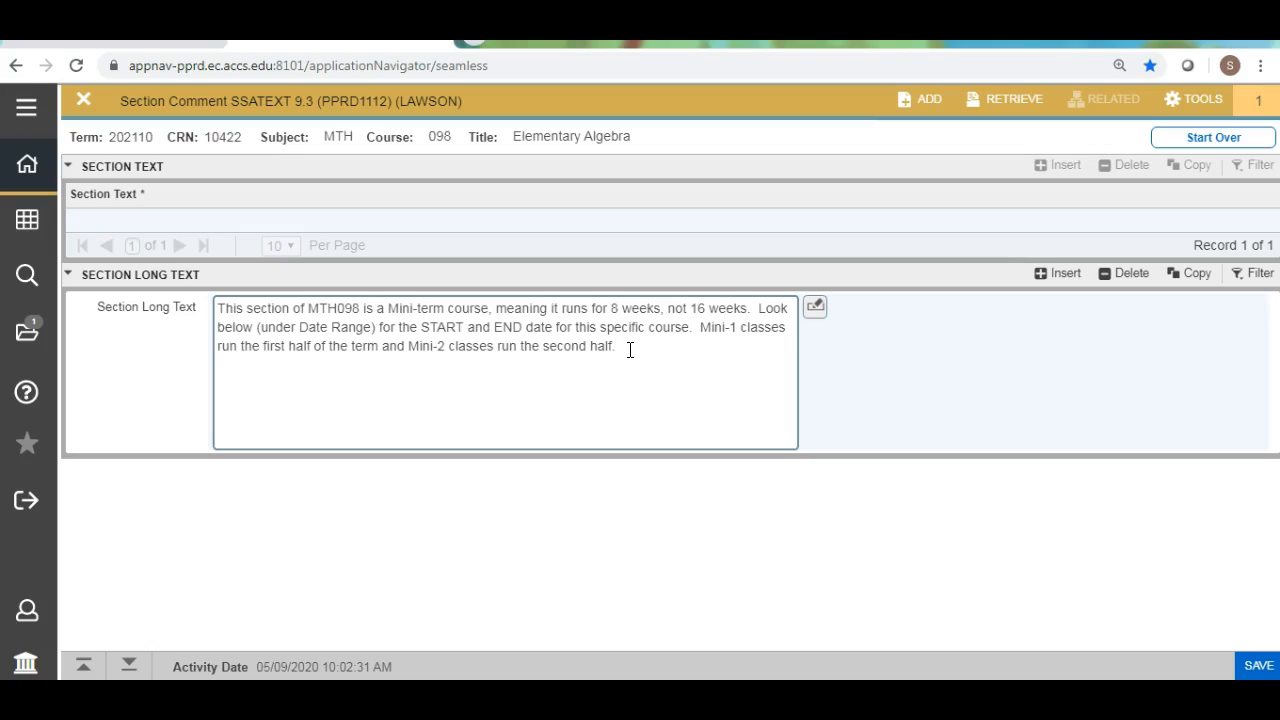
key(F10)
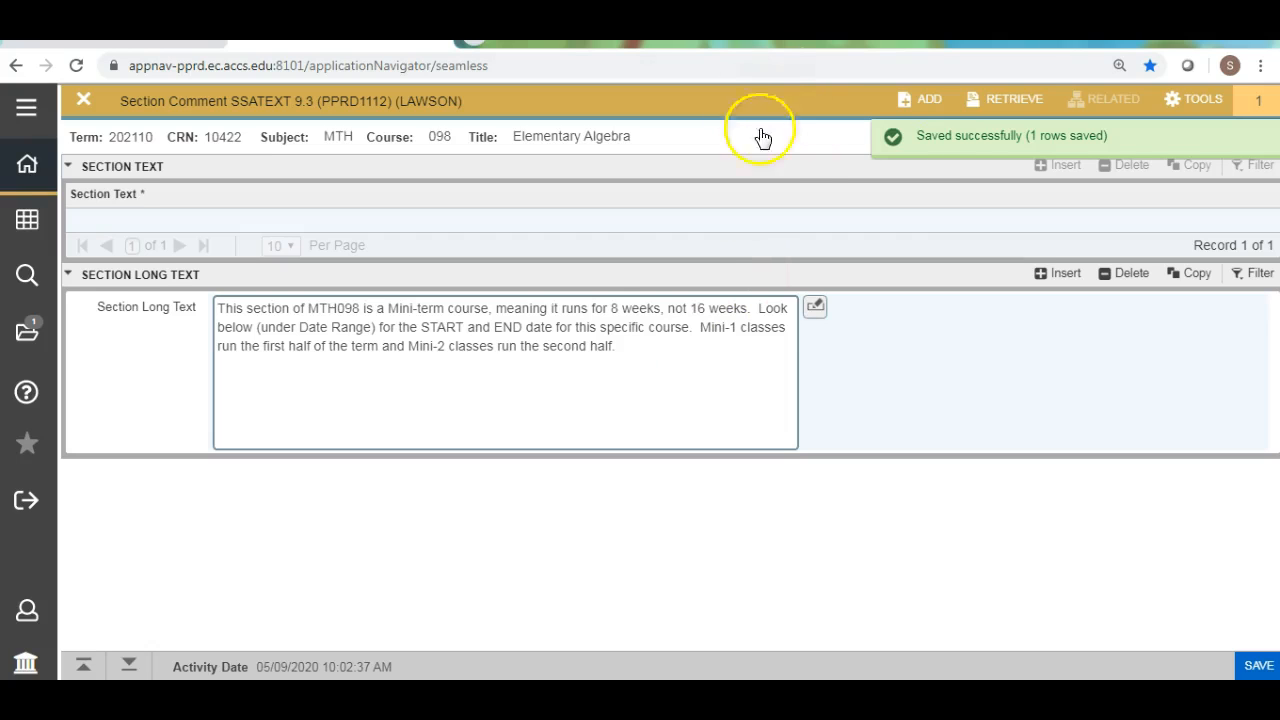
Select the whole Section Long Text note, deselect it, and save the section comment again.
click(628, 345)
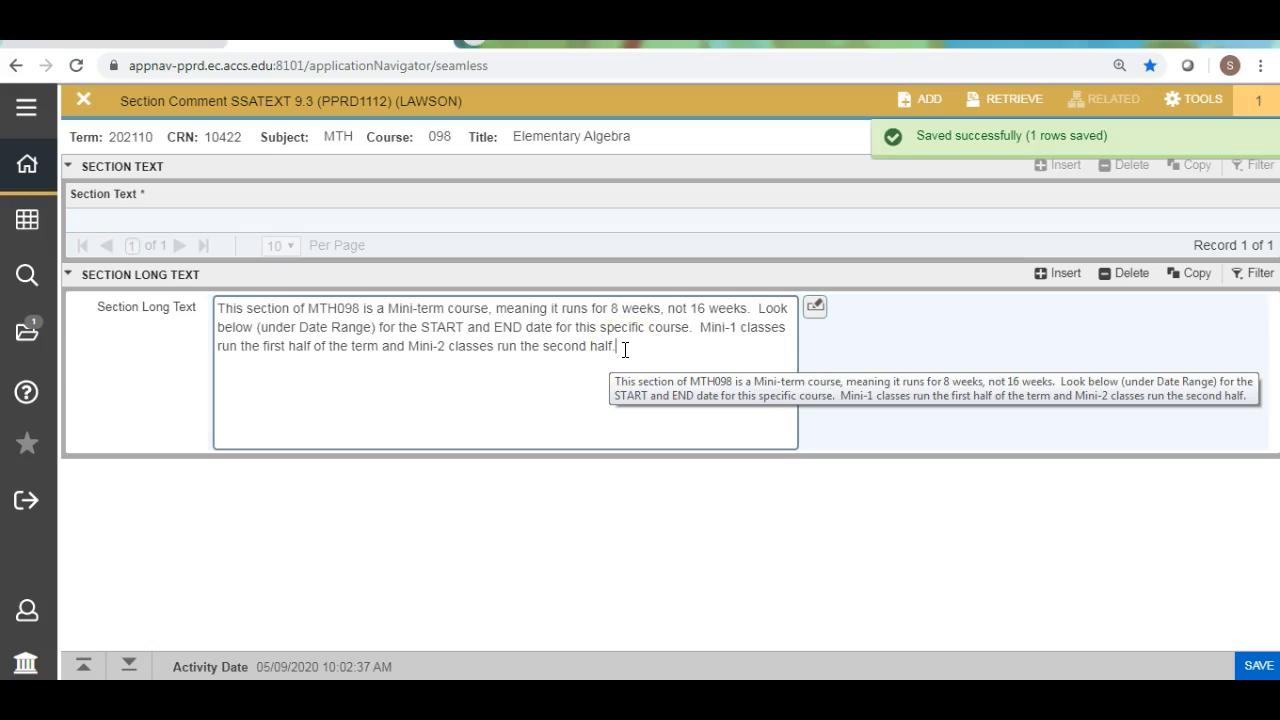
drag(624, 347, 128, 286)
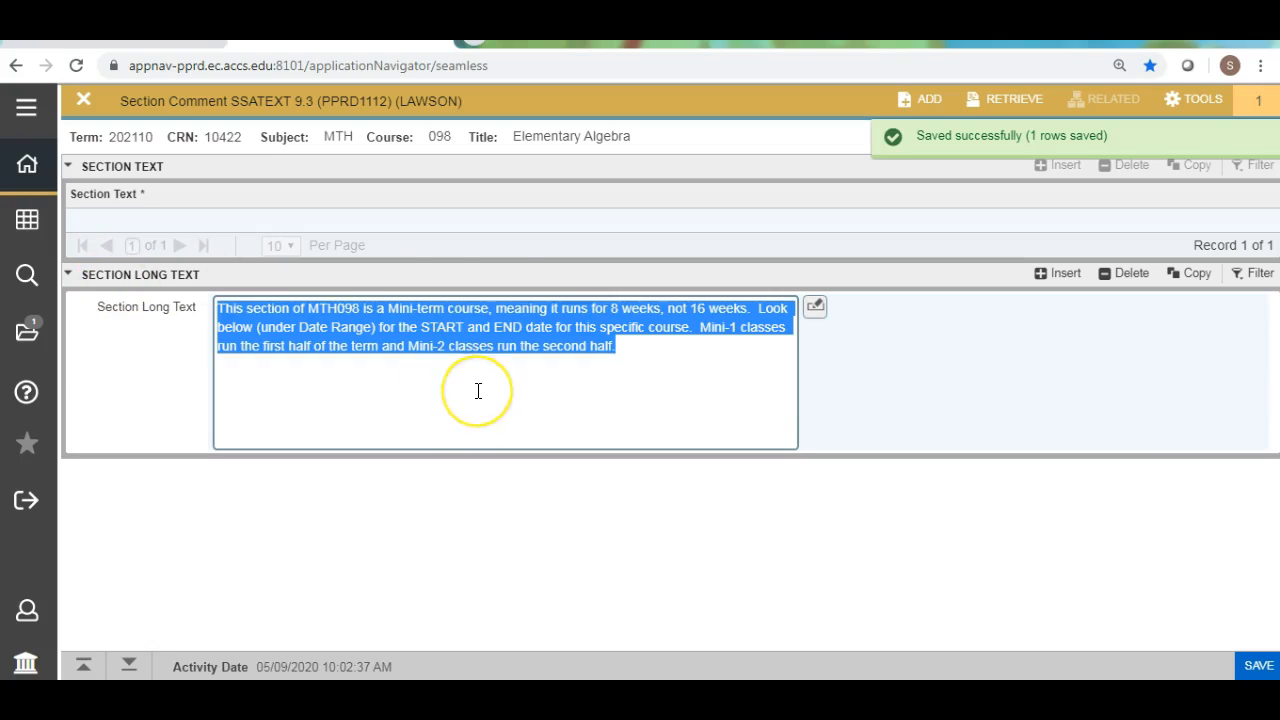
click(688, 362)
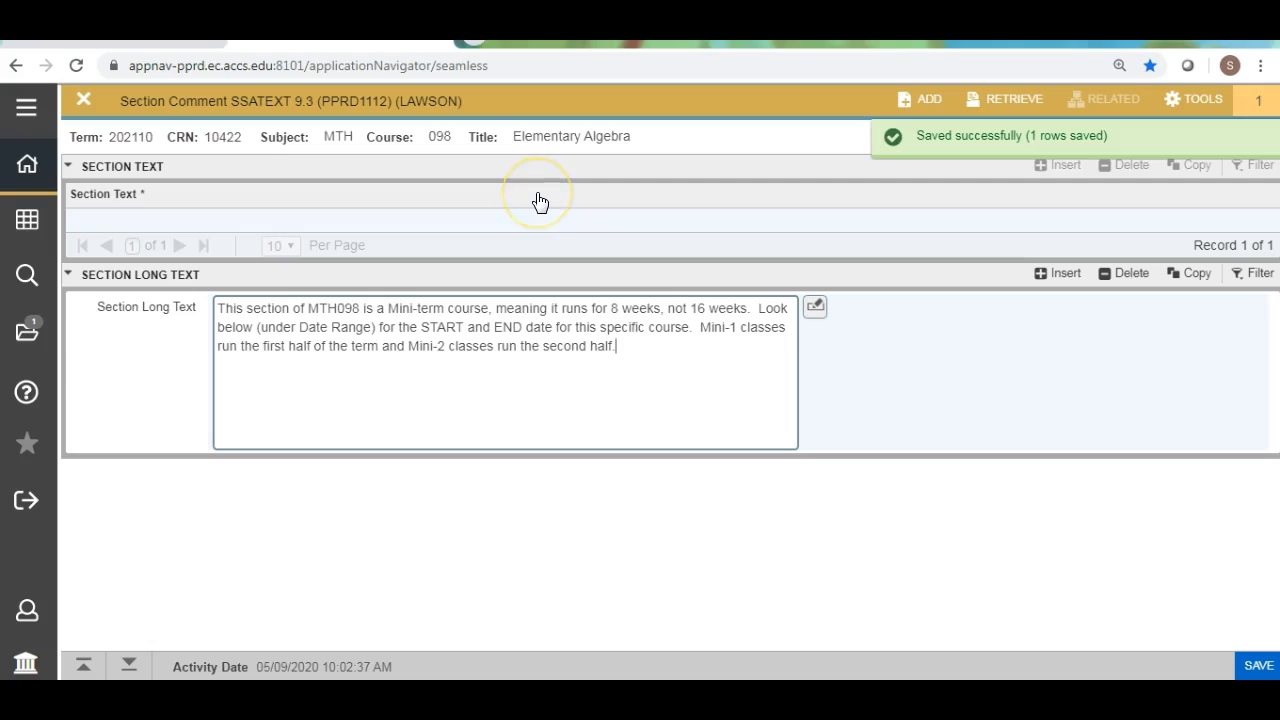
key(F10)
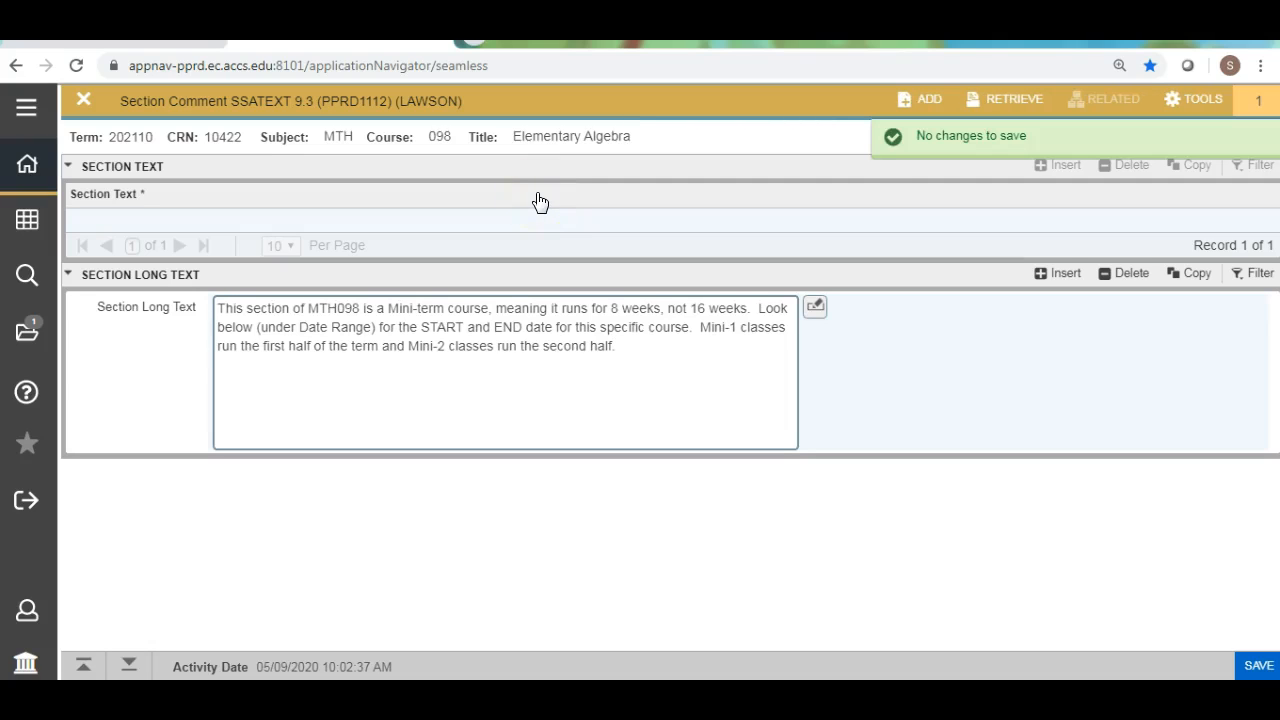
Start over and load the section comment record for CRN 10429.
key(F5)
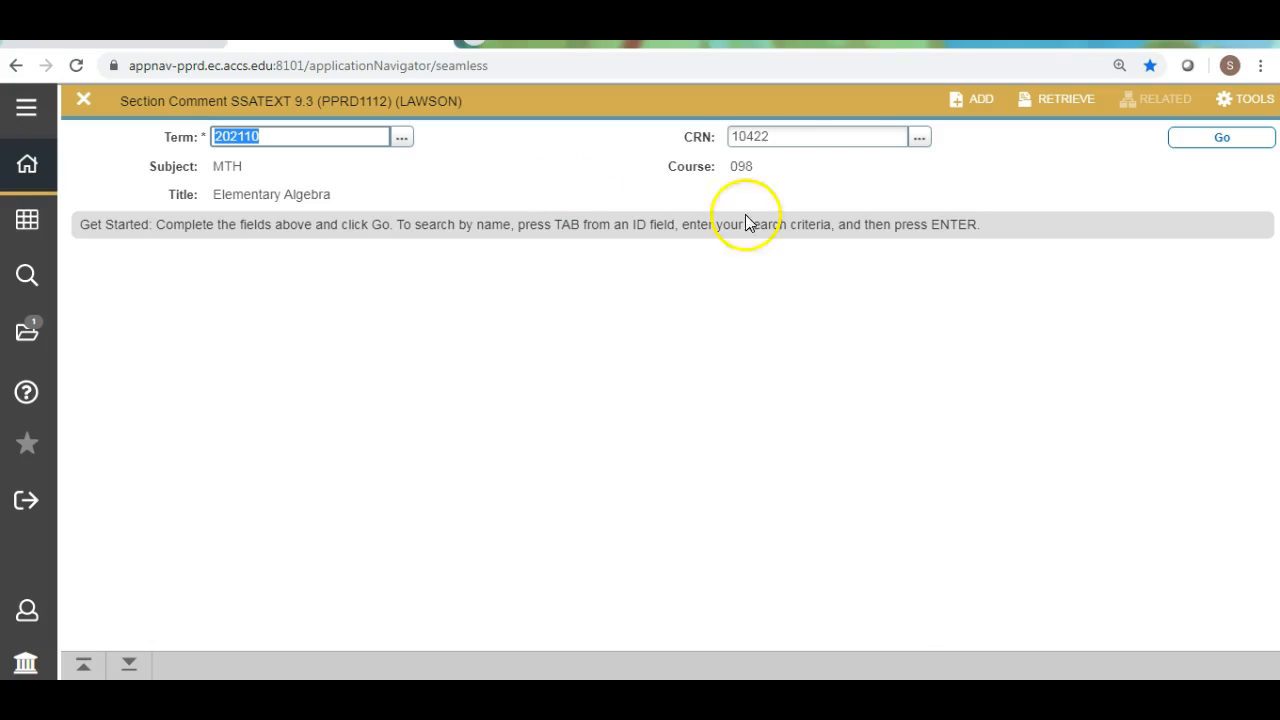
click(776, 139)
double_click(776, 139)
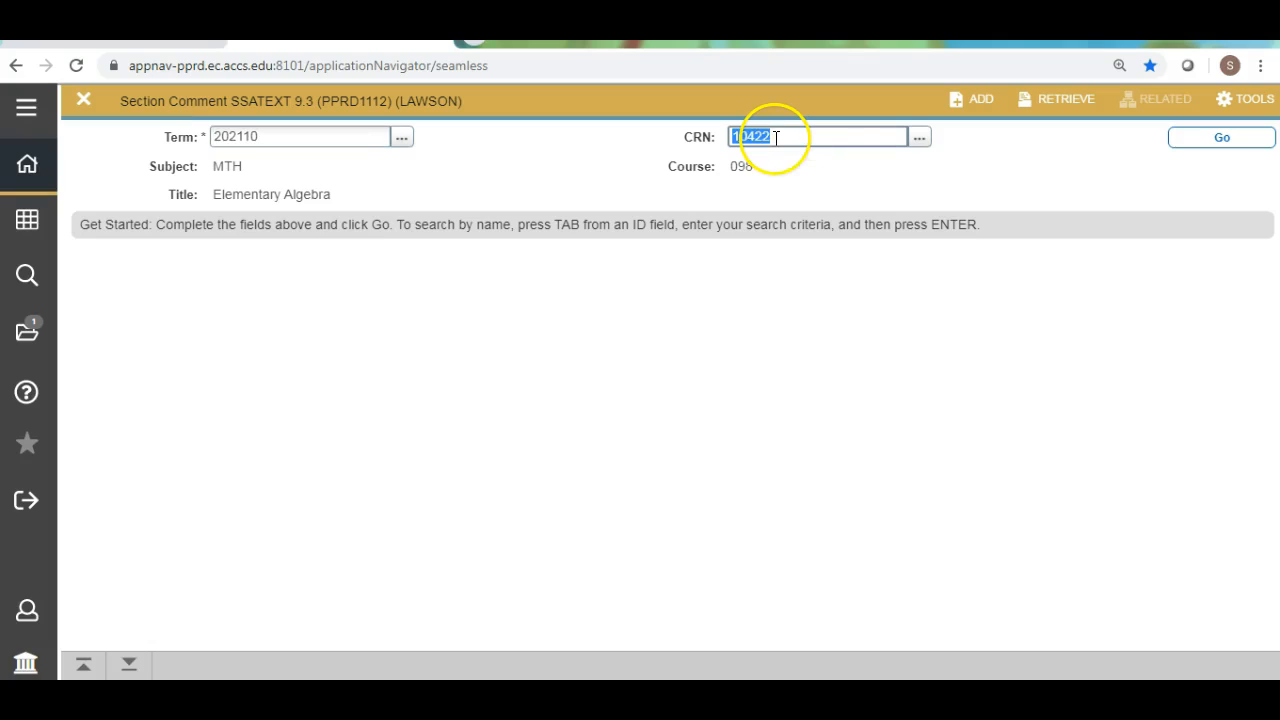
text(10)
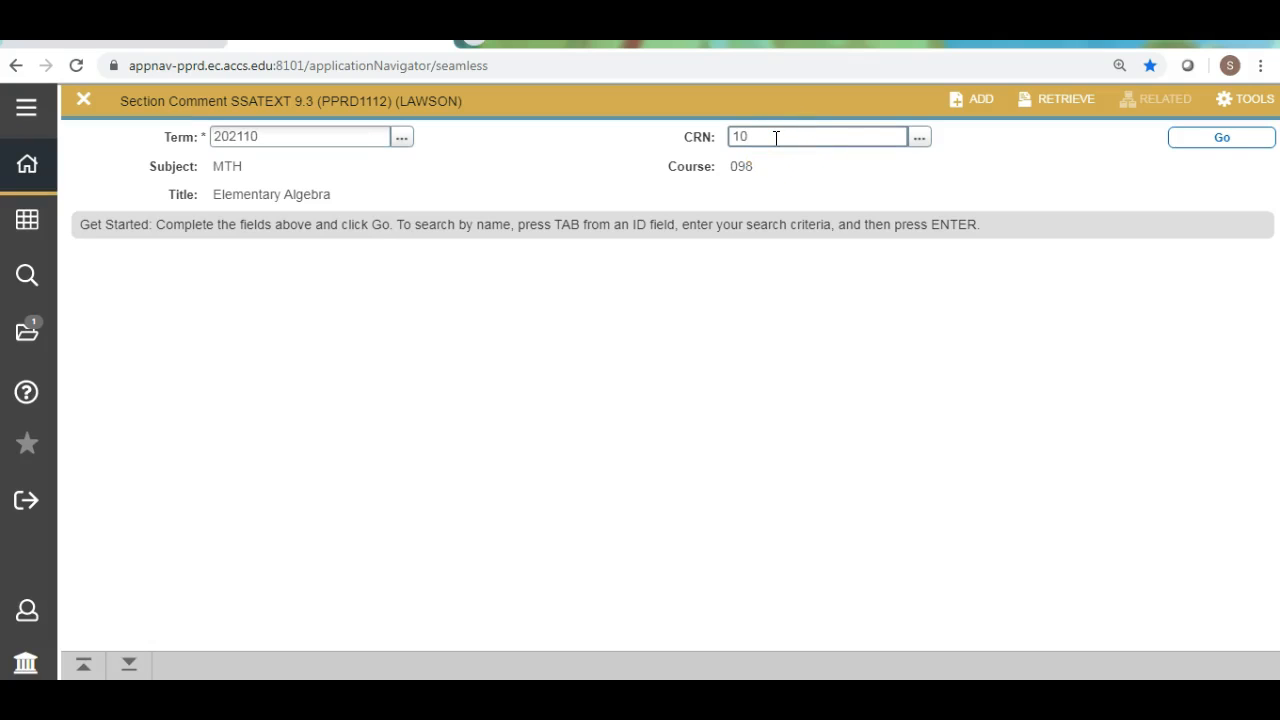
text(429)
click(1218, 138)
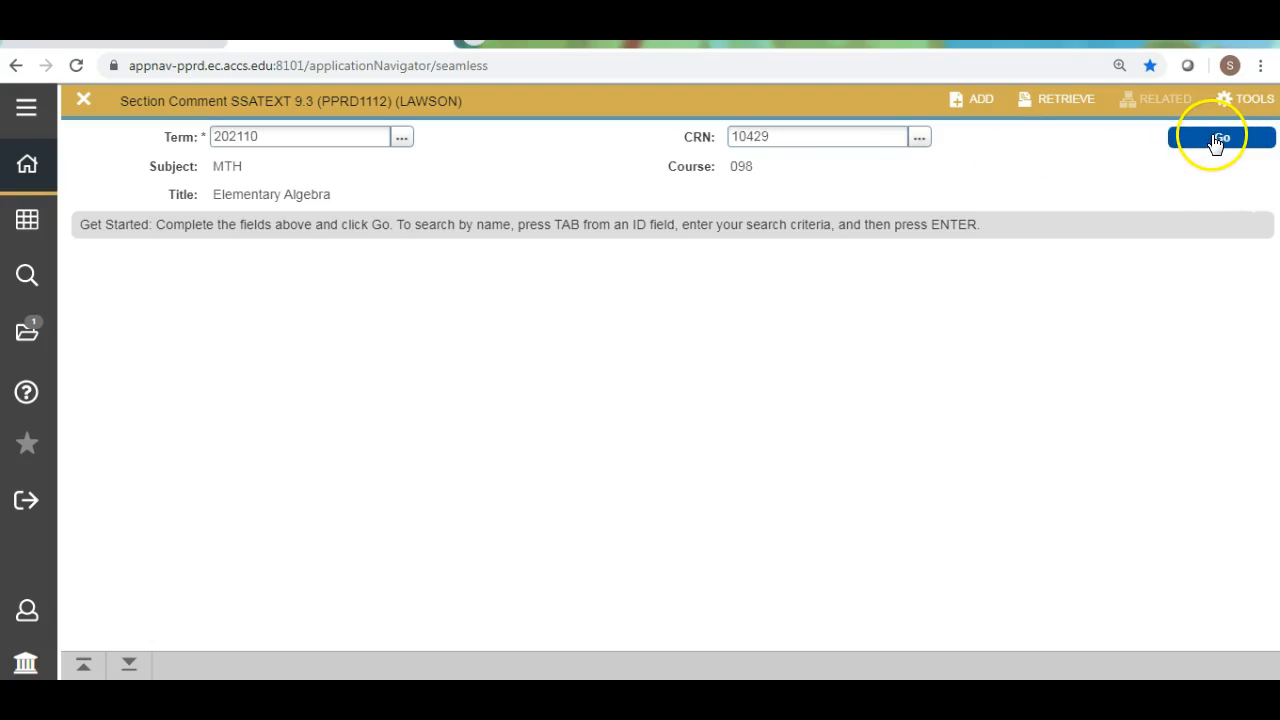
Add an extra period to the end of the CRN 10429 note and save, and remove it and save again.
click(632, 350)
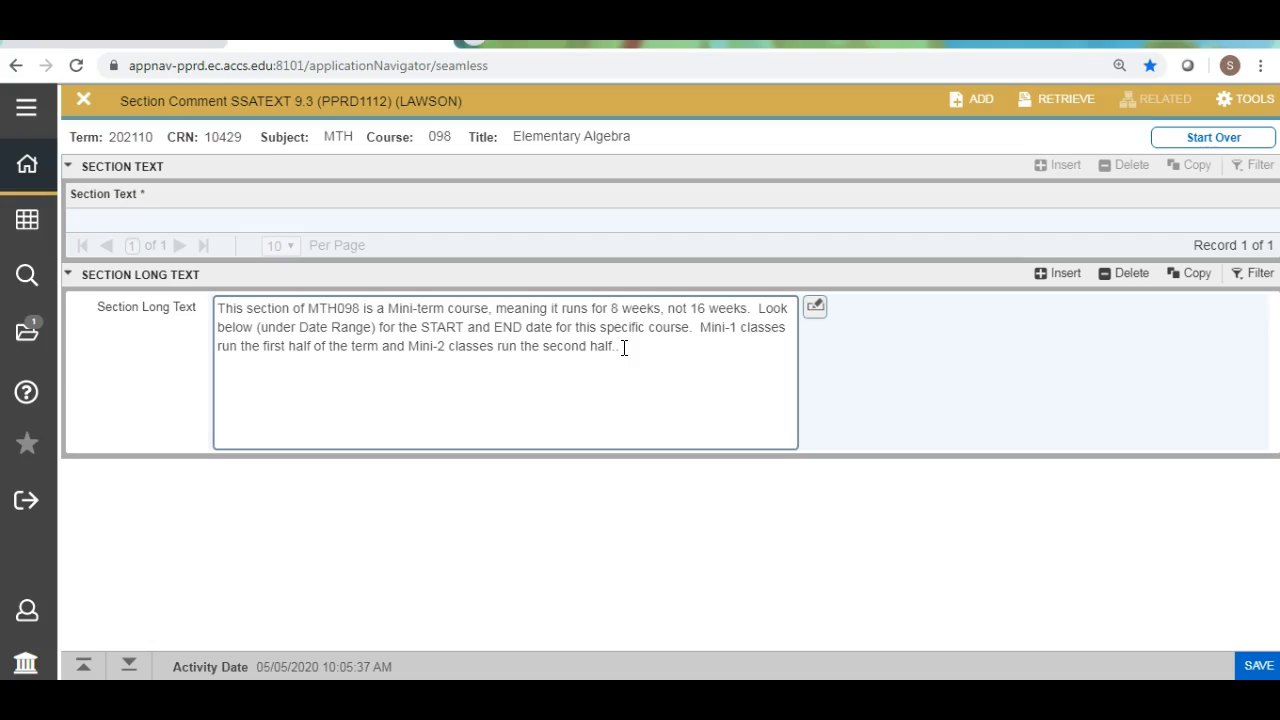
key(F10)
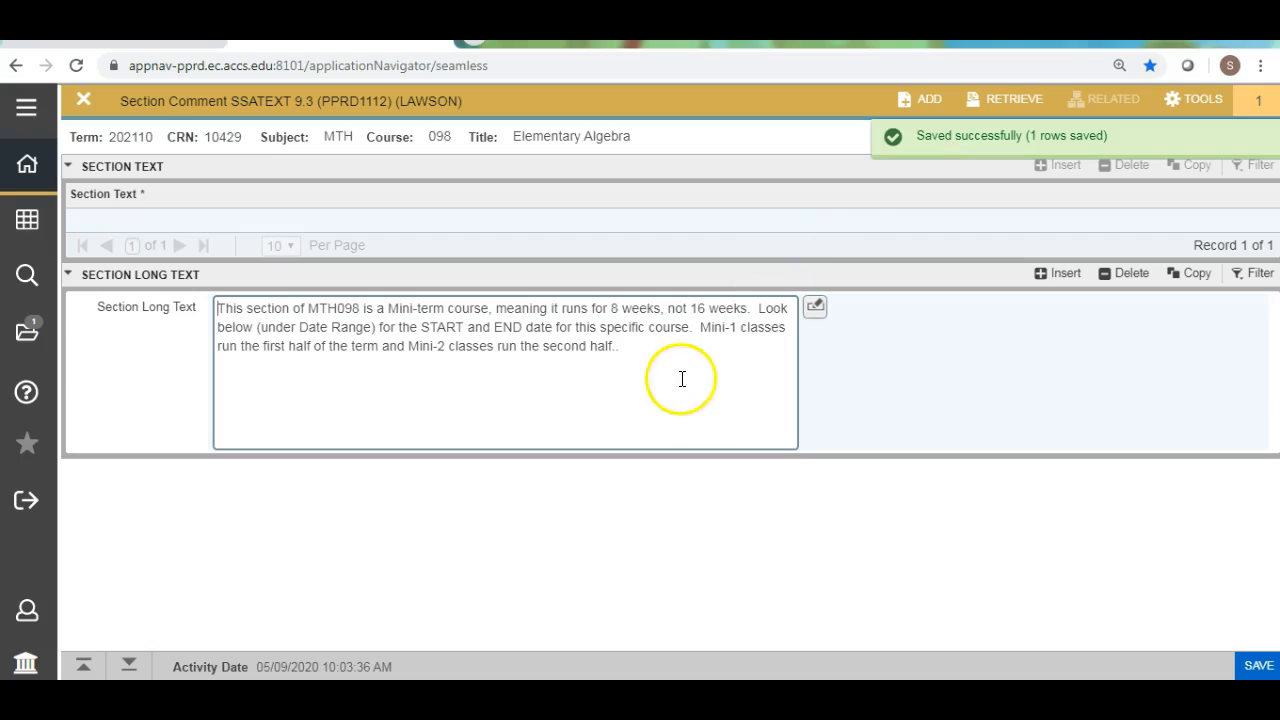
click(630, 352)
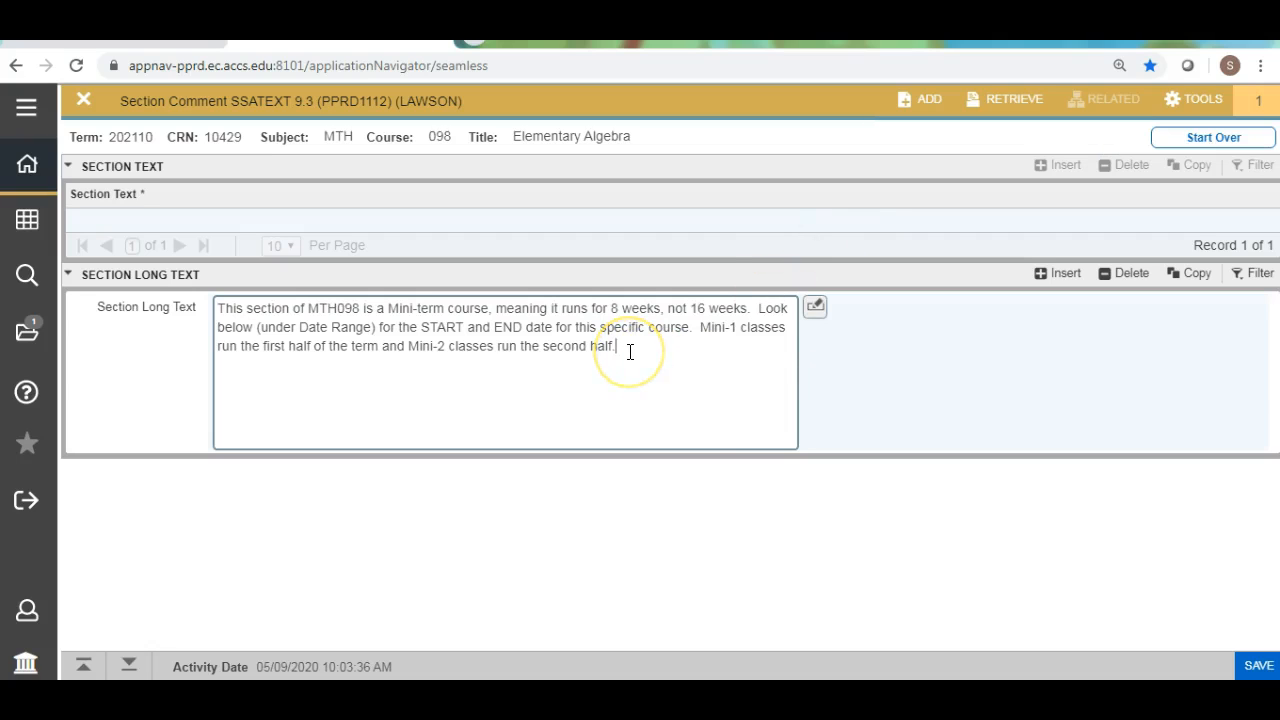
key(F10)
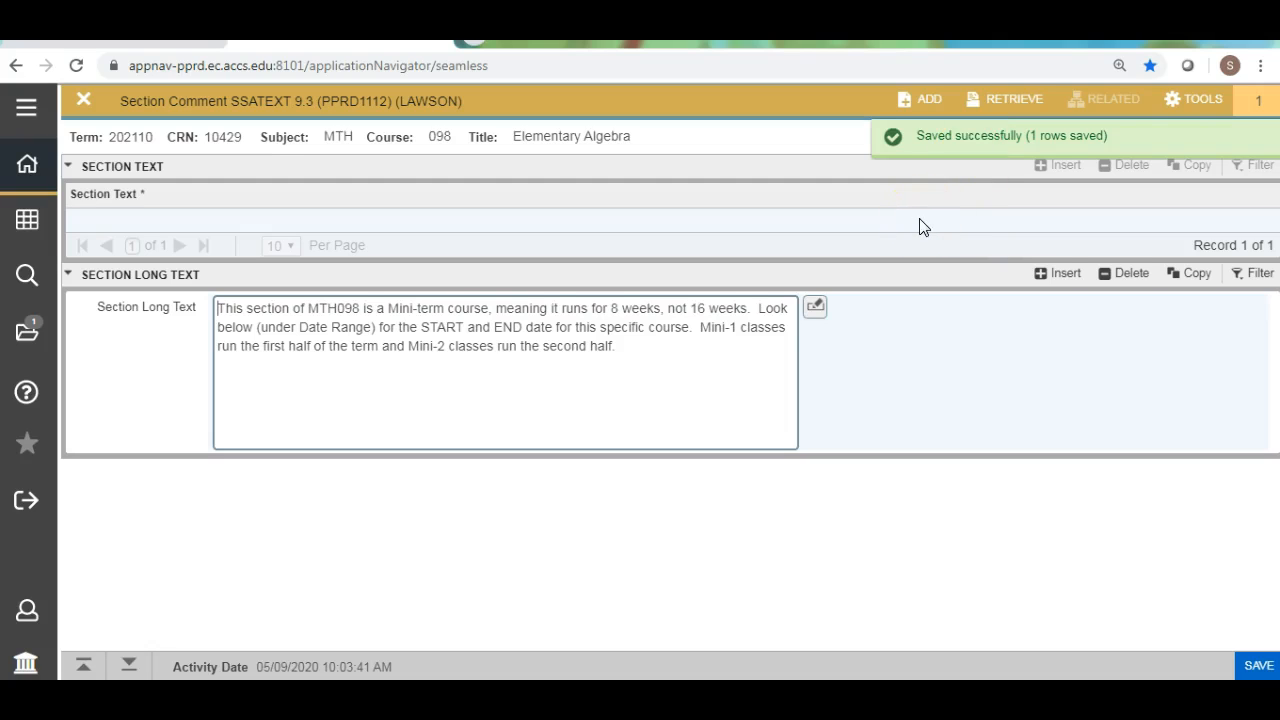
Start over and load the section comment record for CRN 10580.
key(F5)
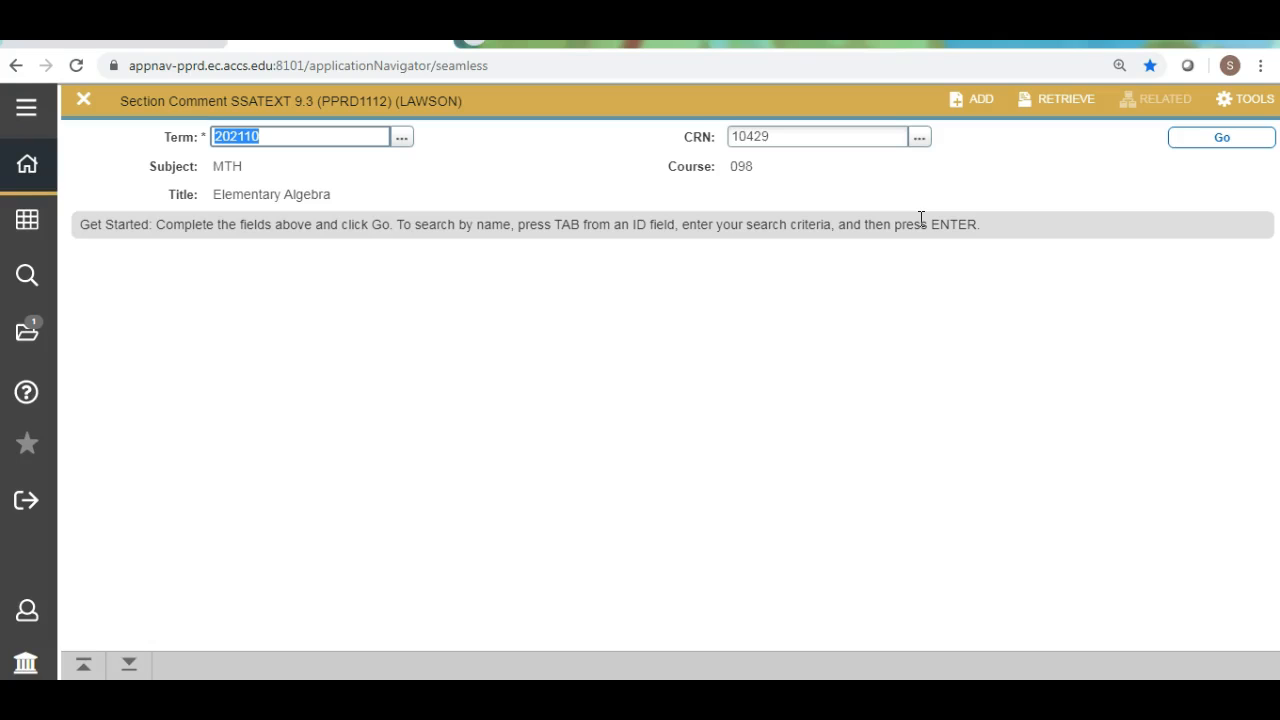
mouse_move(787, 137)
mouse_down()
mouse_move(741, 136)
mouse_move(776, 136)
mouse_up()
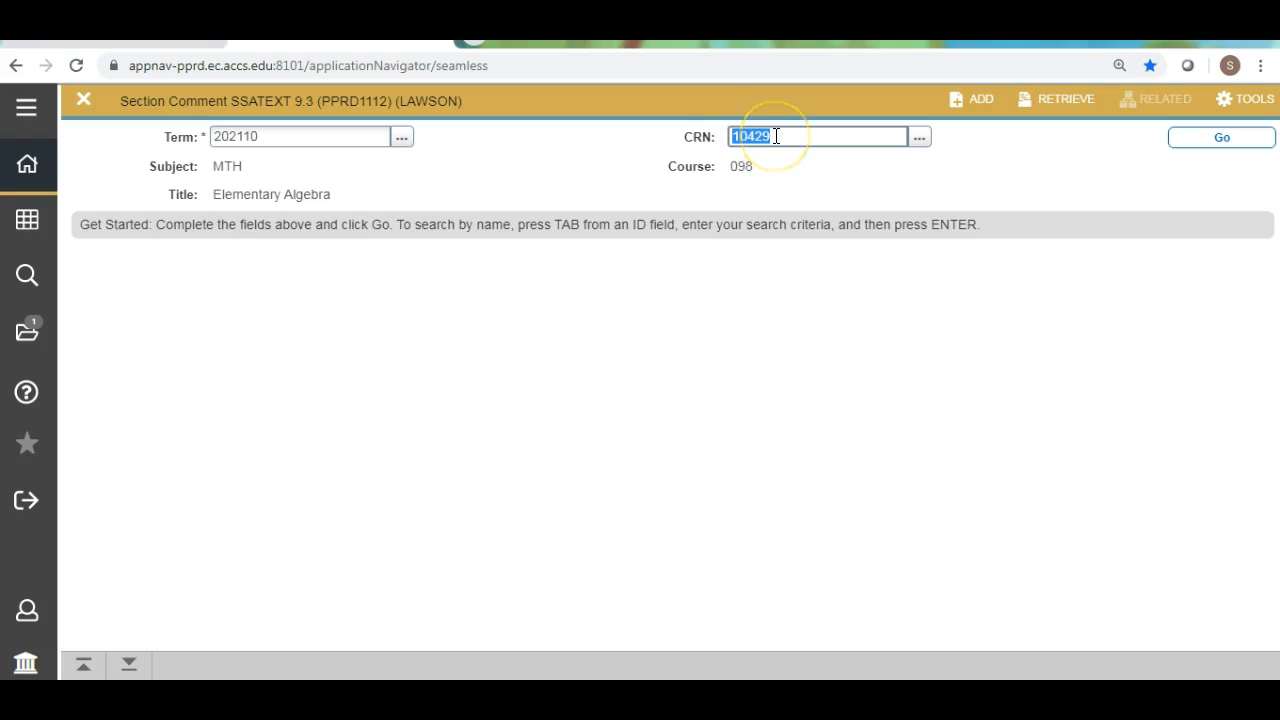
text(10580)
click(1221, 140)
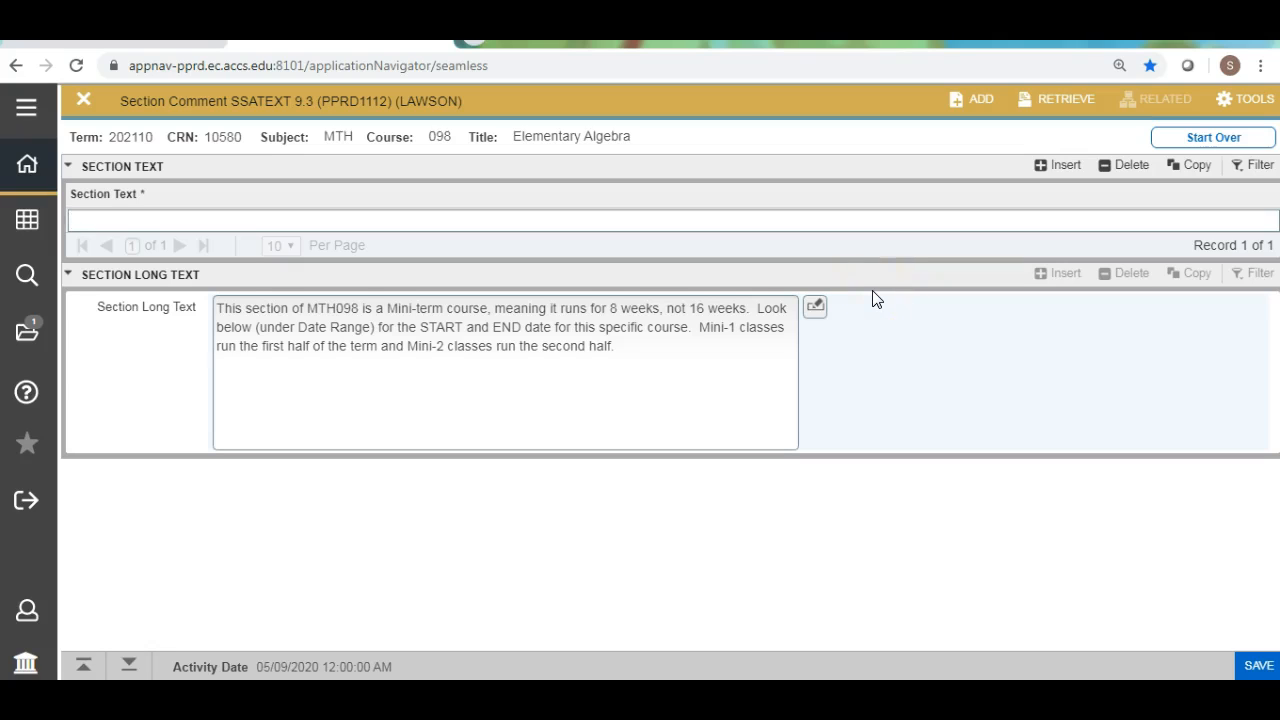
Append an extra period to the CRN 10580 long text note, save it, and start over for another section.
key(F10)
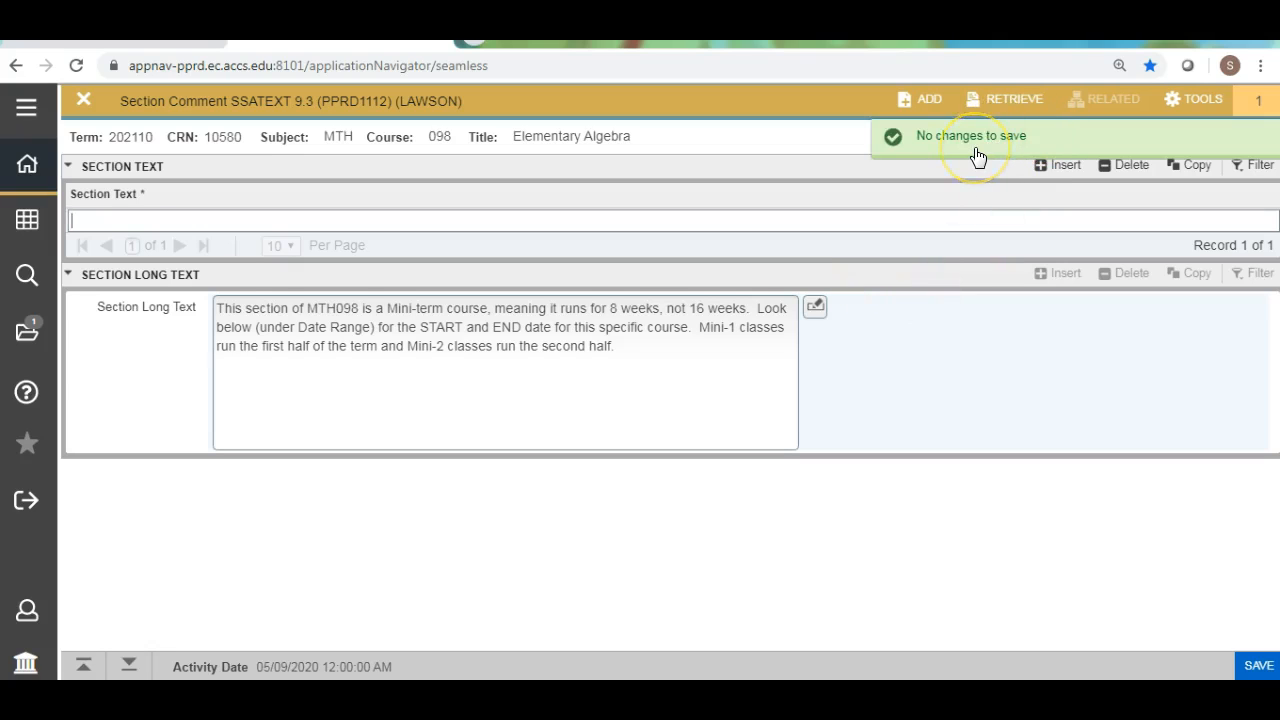
click(636, 348)
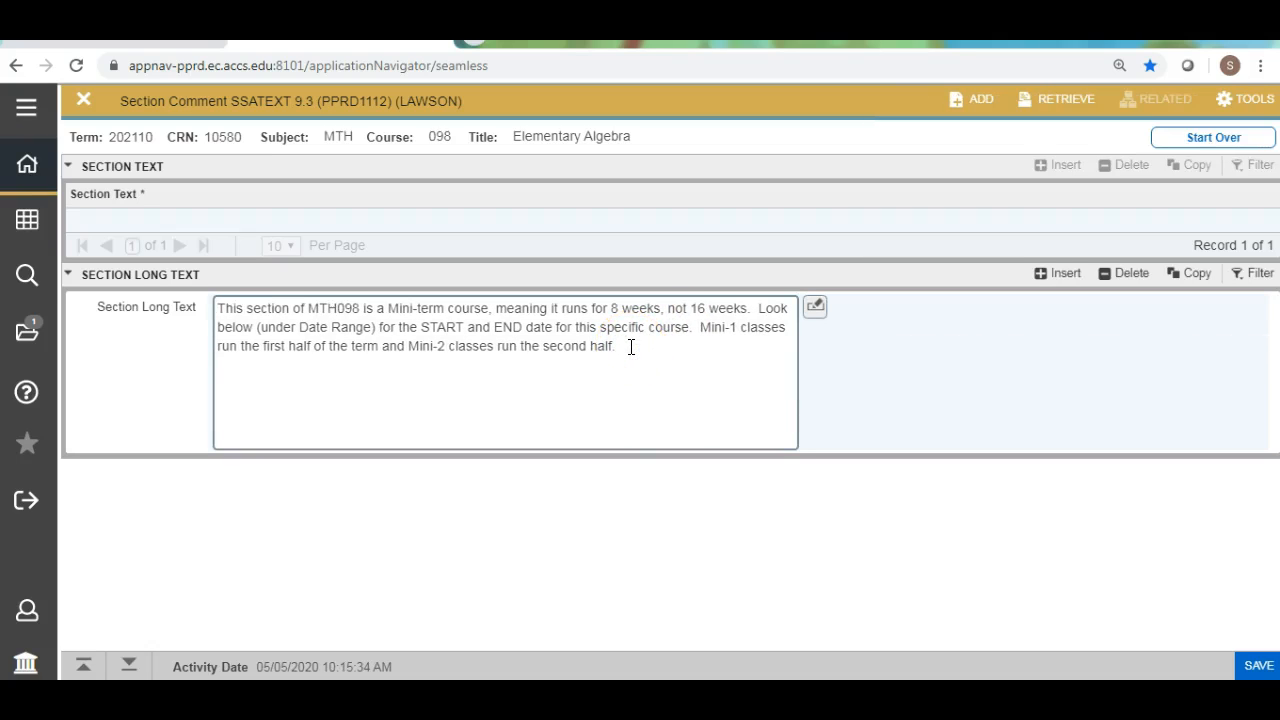
click(620, 346)
click(658, 347)
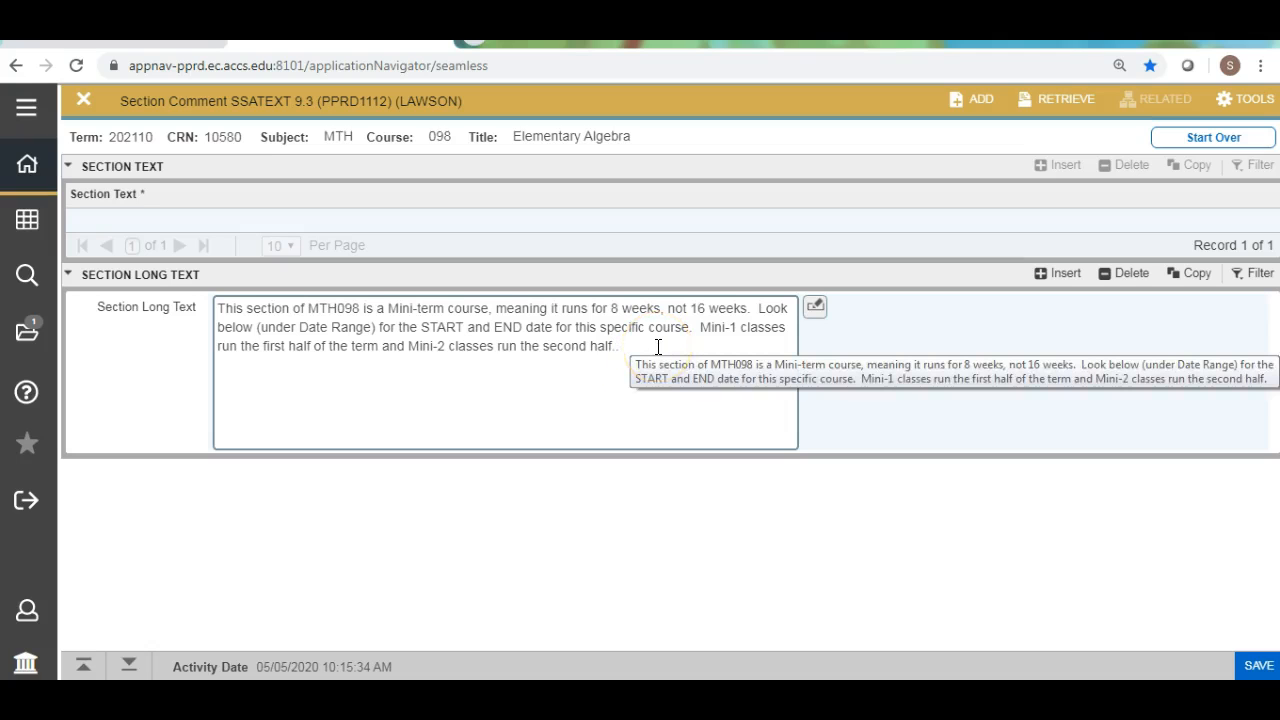
key(F10)
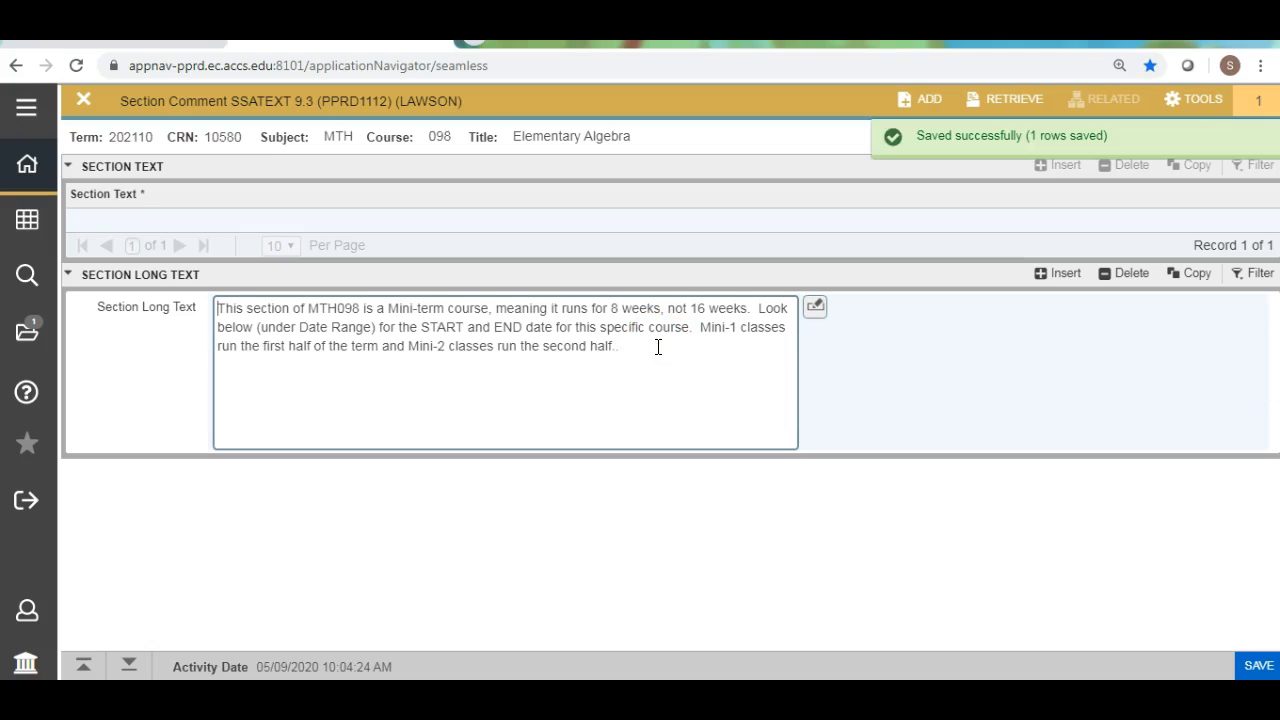
key(F5)
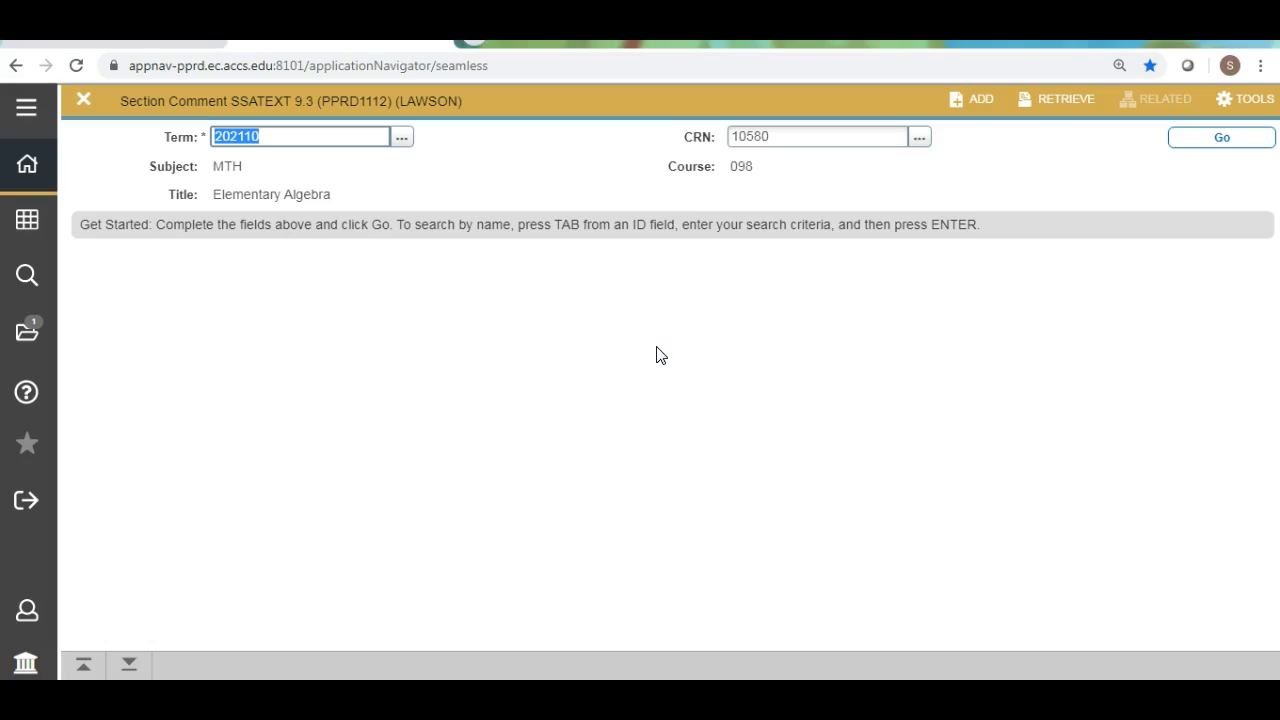